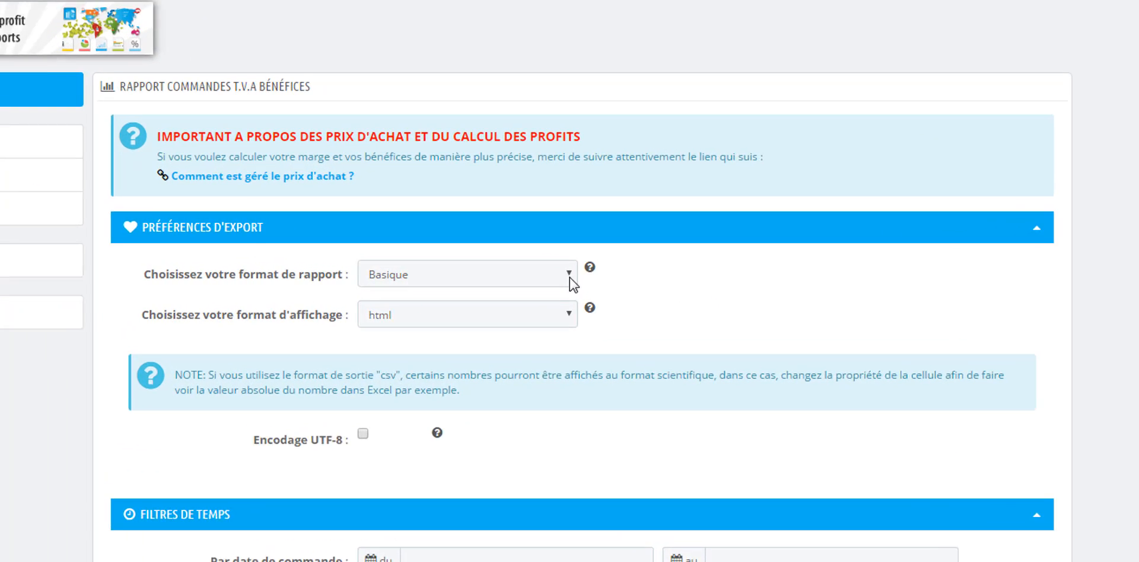
Step: Set the report format to TVA and filter by order date from 01/01/2013 to 31/01/2013
{"action": "left_click", "coordinate": [611, 276]}
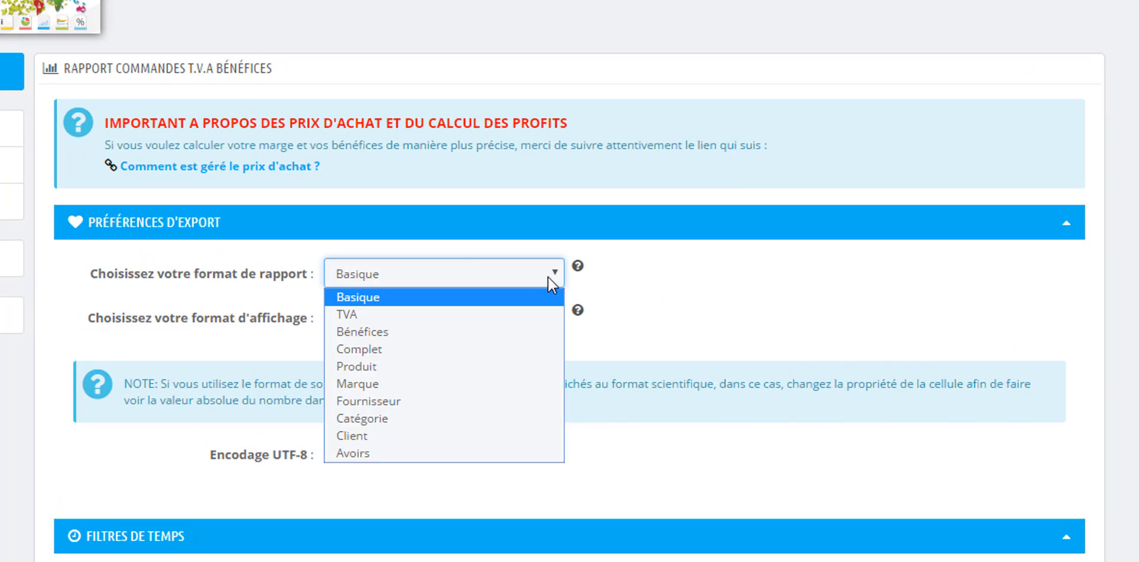
{"action": "left_click", "coordinate": [353, 314]}
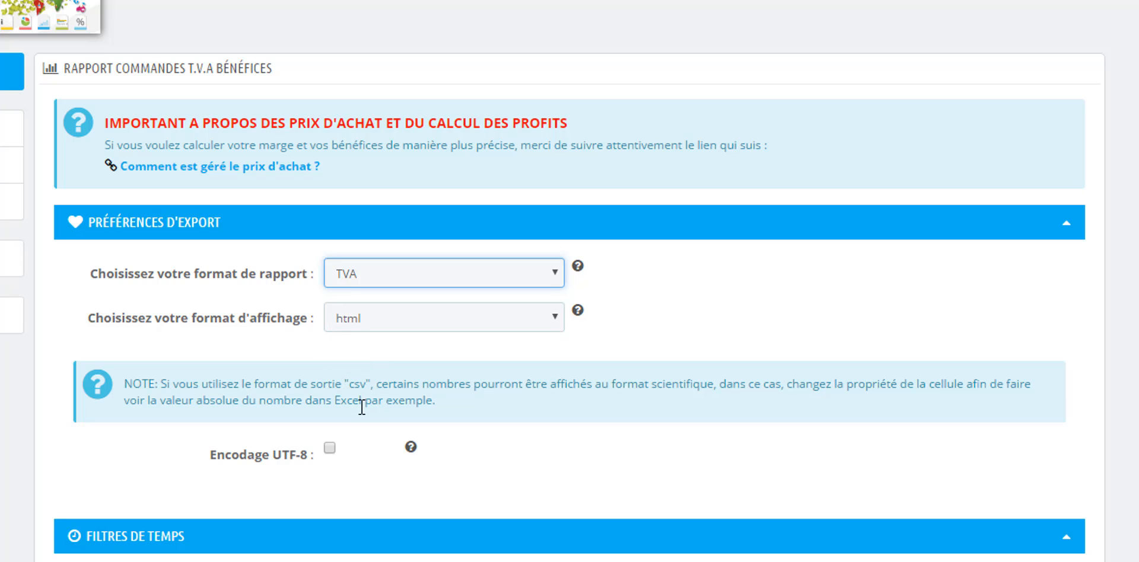
{"action": "scroll", "coordinate": [603, 369], "scroll_direction": "down", "scroll_amount": 5}
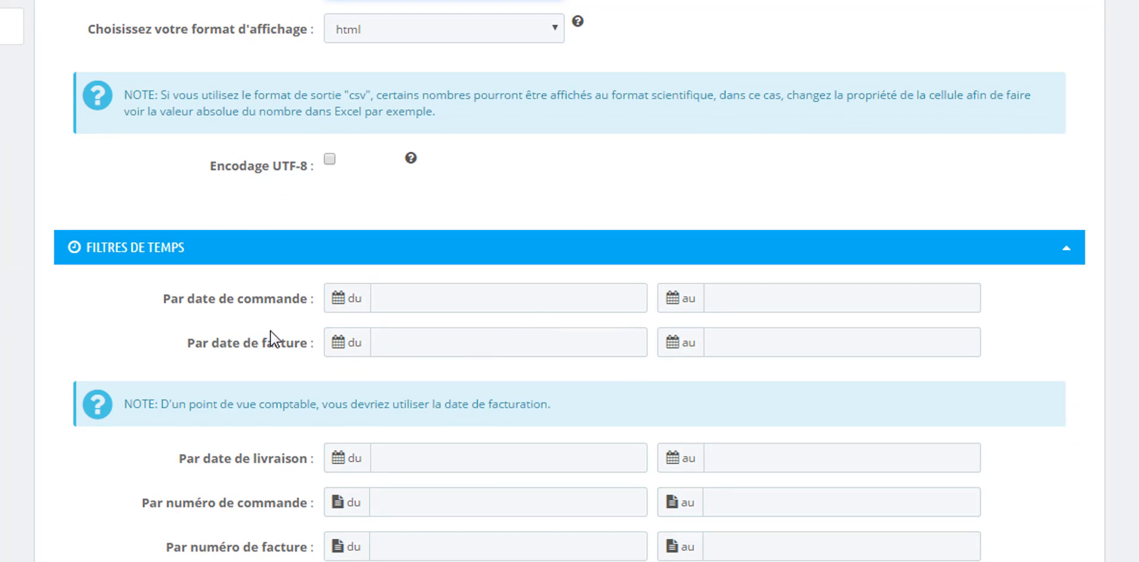
{"action": "left_click", "coordinate": [415, 302]}
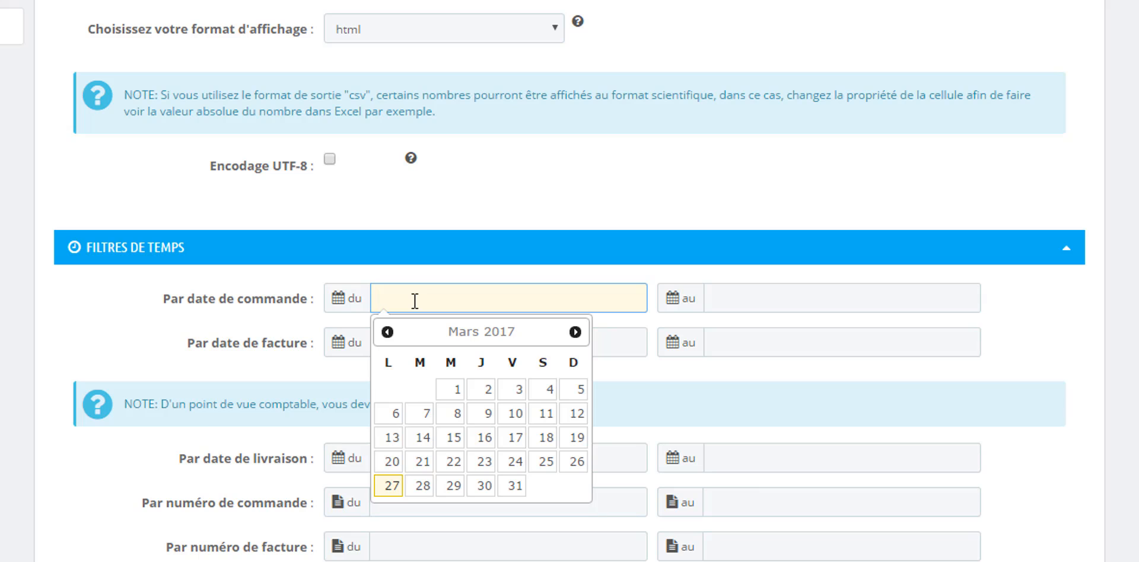
{"action": "type", "text": "01/01"}
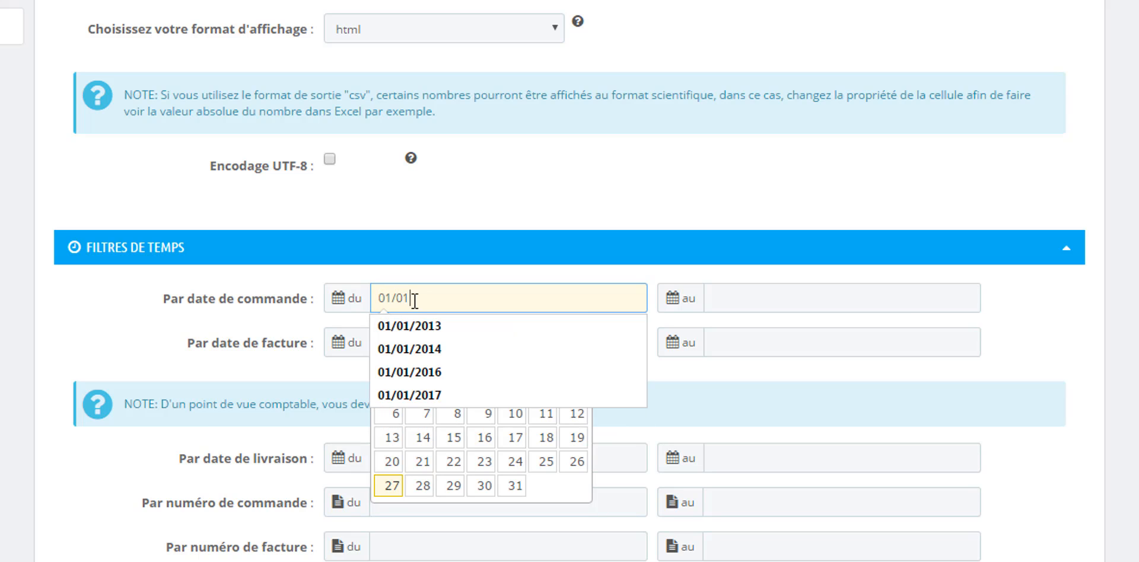
{"action": "type", "text": "/2013"}
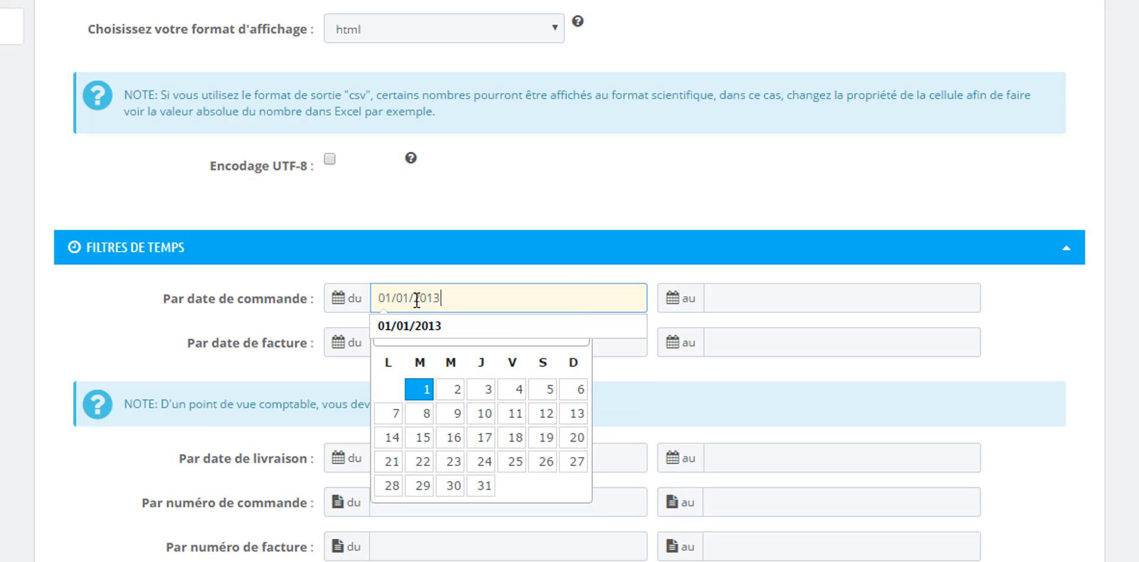
{"action": "left_click", "coordinate": [793, 305]}
{"action": "type", "text": "3"}
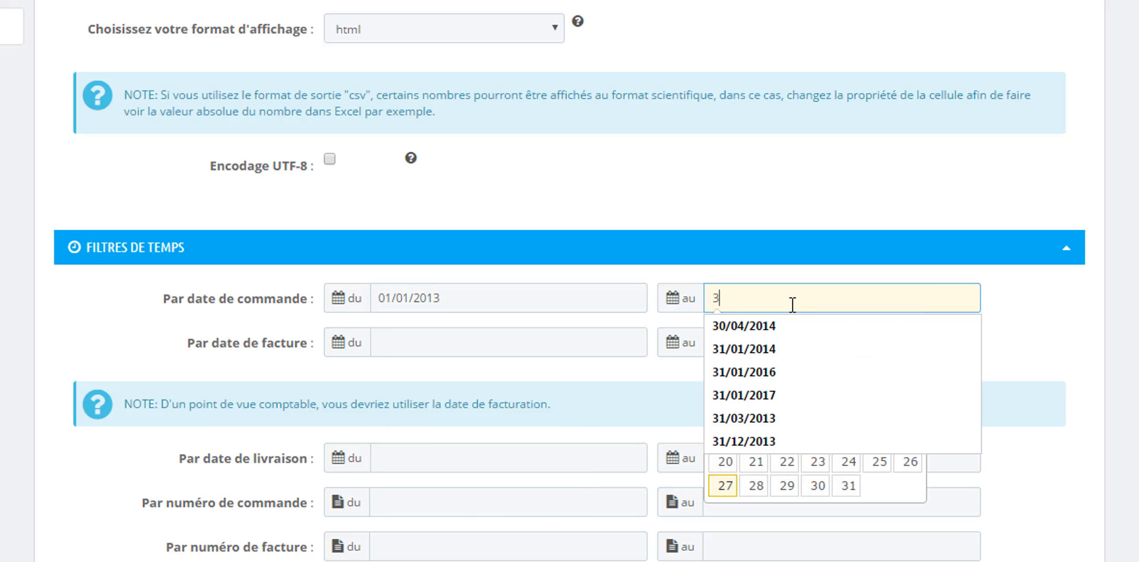
{"action": "type", "text": "1/01/2013"}
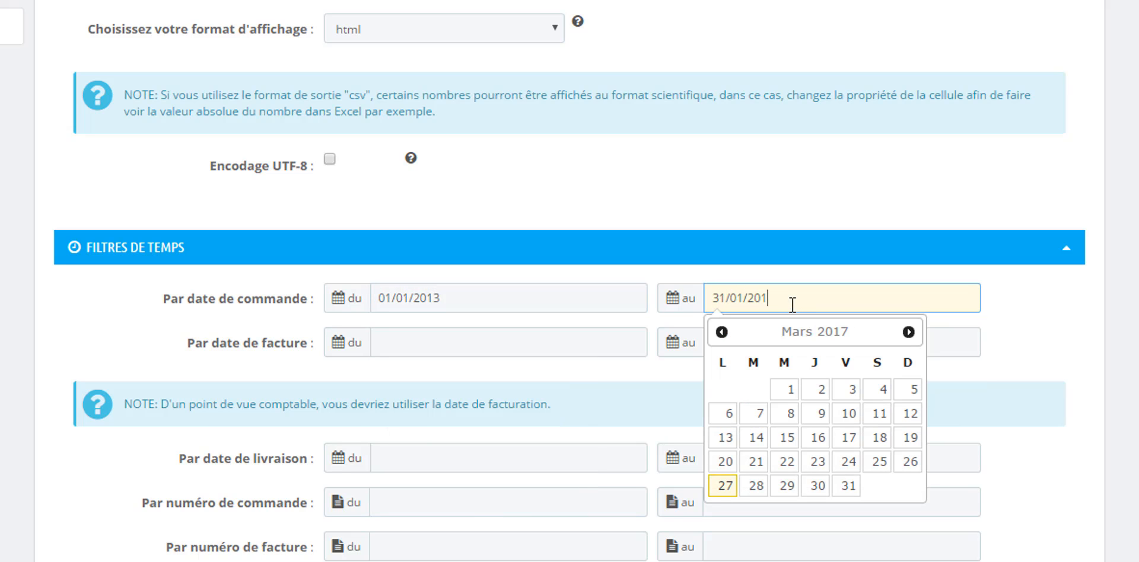
{"action": "left_click", "coordinate": [1107, 381]}
Step: Expand the status filters and include the En cours de livraison and Livré statuses
{"action": "scroll", "coordinate": [1107, 381], "scroll_direction": "down", "scroll_amount": 1}
{"action": "scroll", "coordinate": [569, 282], "scroll_direction": "down", "scroll_amount": 4}
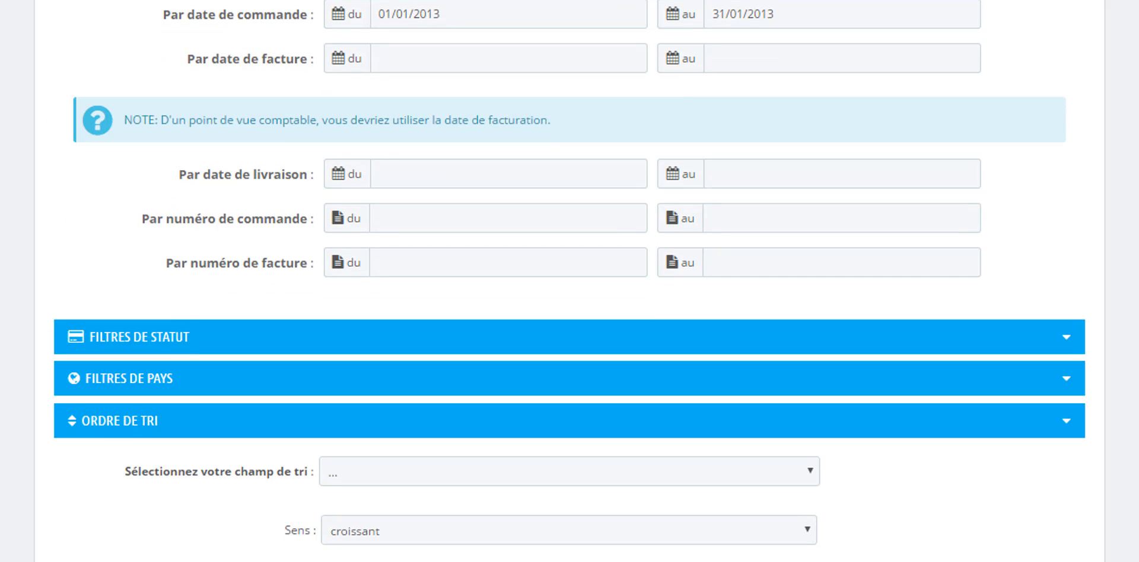
{"action": "left_click", "coordinate": [1069, 338]}
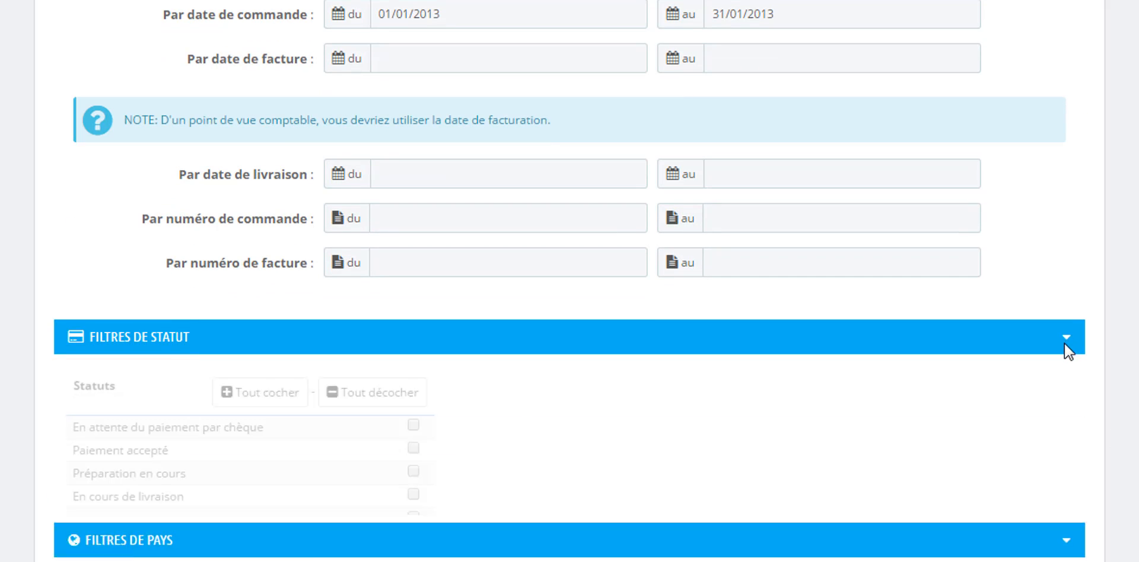
{"action": "scroll", "coordinate": [1068, 353], "scroll_direction": "down", "scroll_amount": 7}
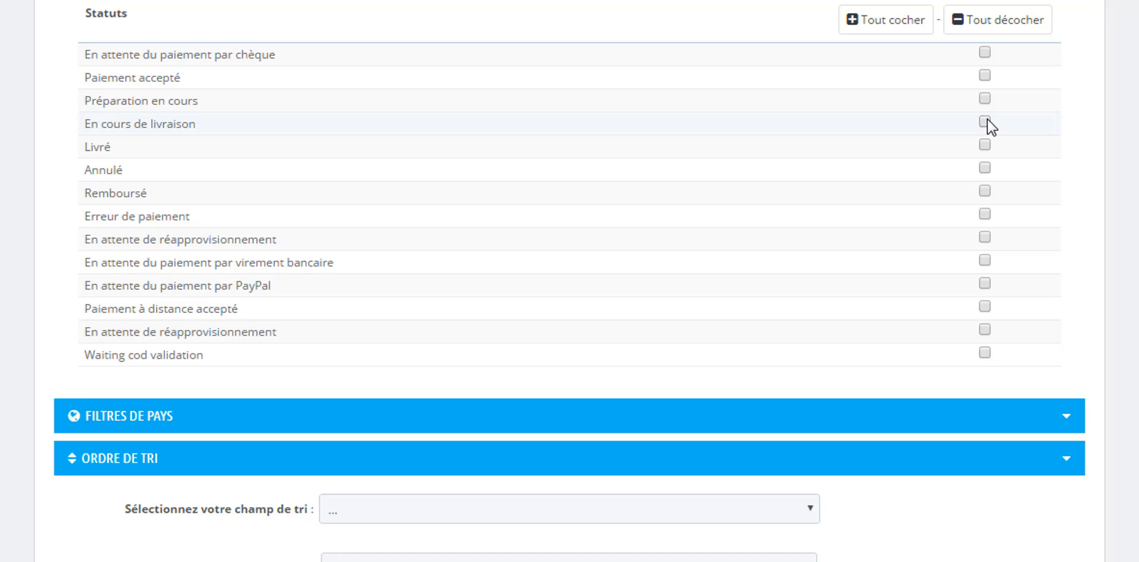
{"action": "left_click", "coordinate": [985, 121]}
{"action": "left_click", "coordinate": [985, 144]}
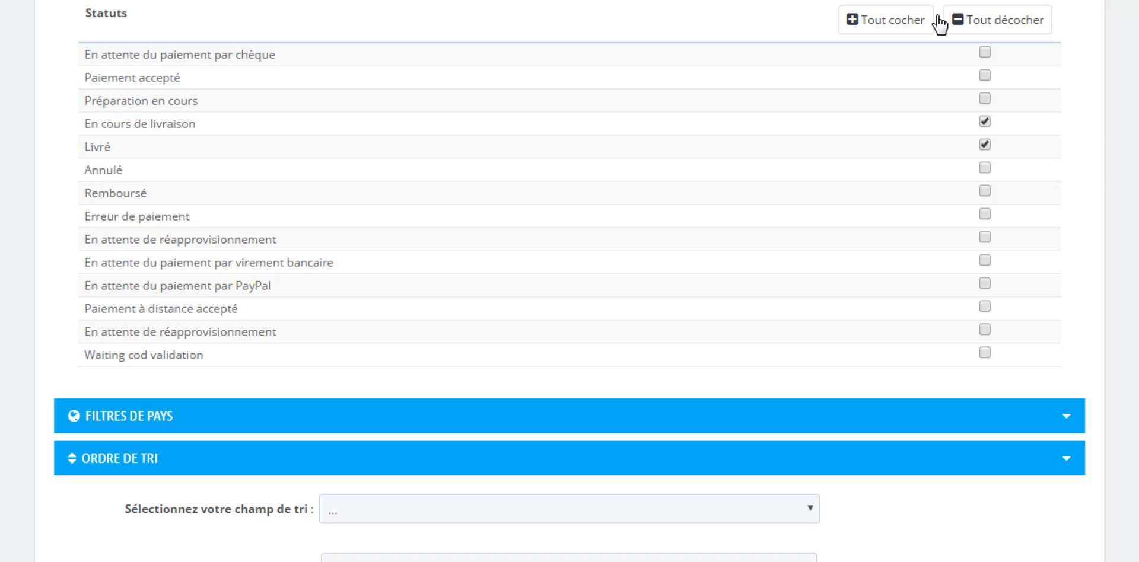
Step: Expand the country filters to show the list of selectable countries
{"action": "scroll", "coordinate": [1070, 392], "scroll_direction": "down", "scroll_amount": 1}
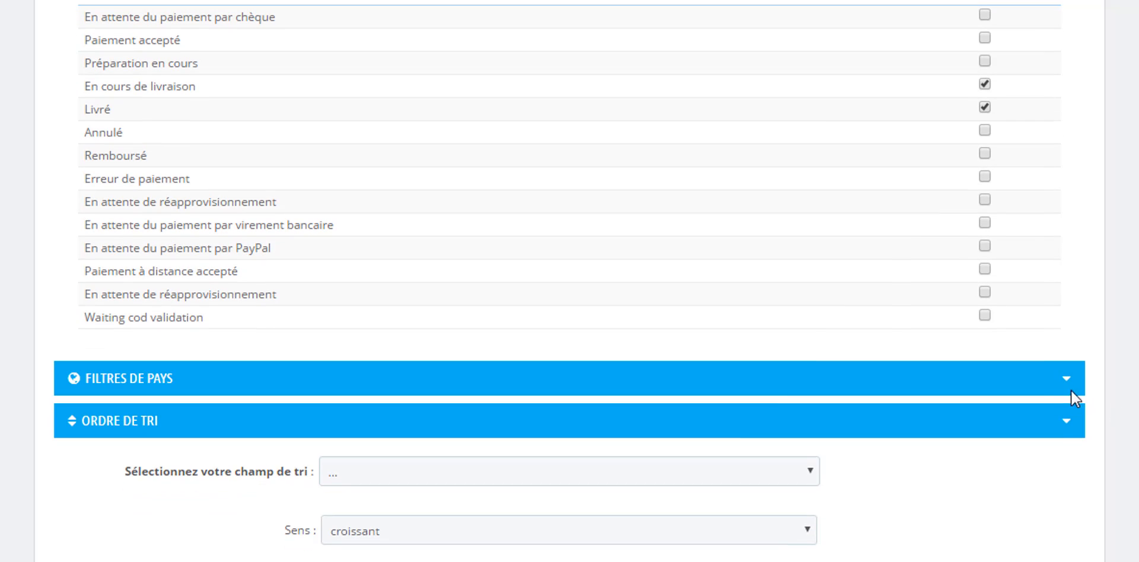
{"action": "left_click", "coordinate": [1055, 380]}
{"action": "scroll", "coordinate": [917, 470], "scroll_direction": "down", "scroll_amount": 2}
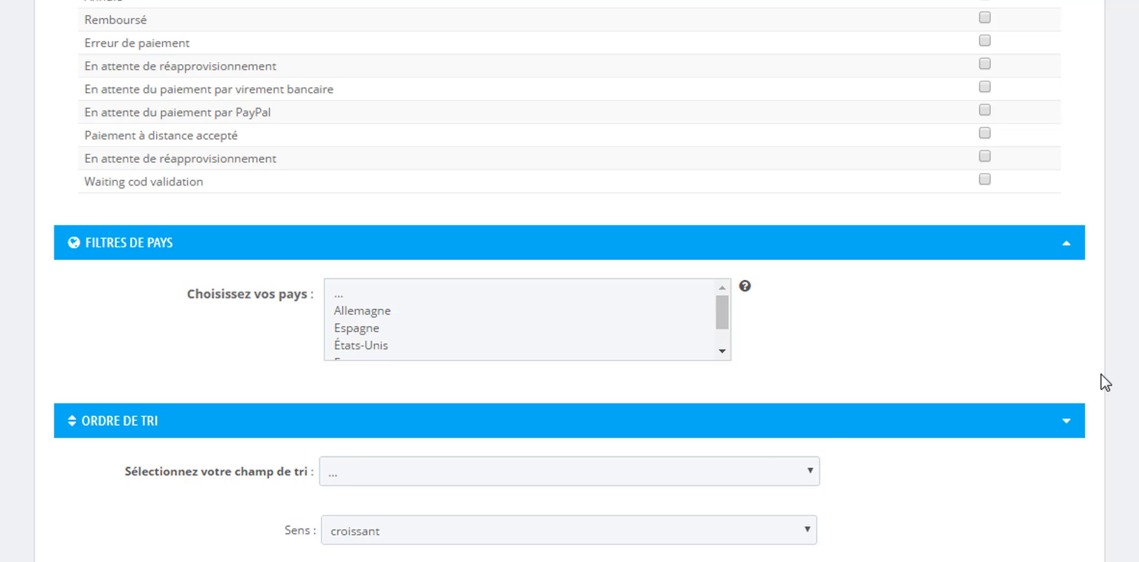
Step: Choose Date de facturation de commande as the sort field and export the TVA report
{"action": "left_click", "coordinate": [810, 478]}
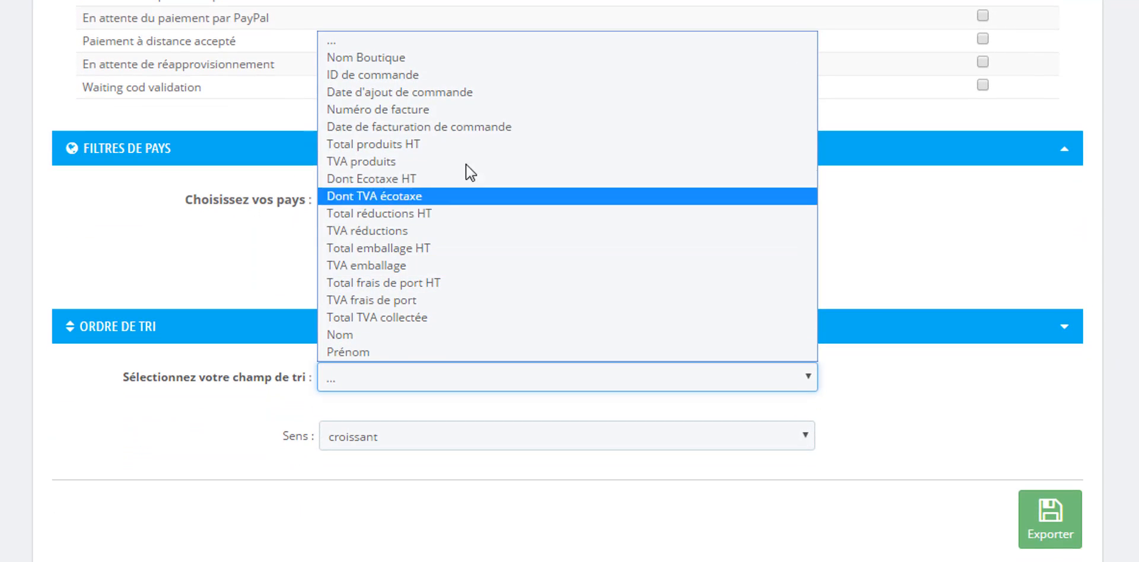
{"action": "left_click", "coordinate": [443, 162]}
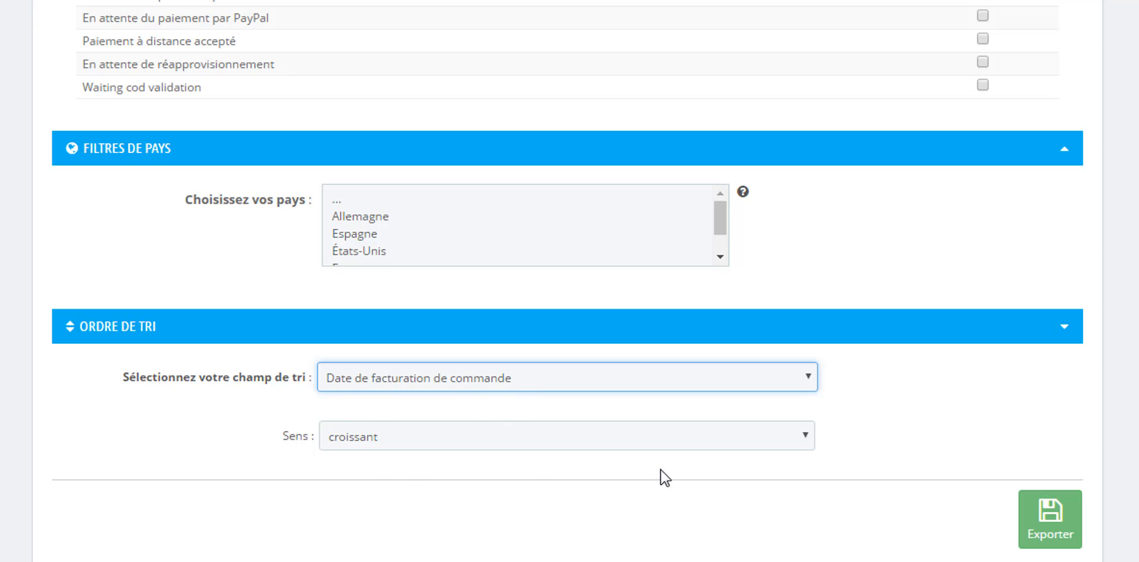
{"action": "left_click", "coordinate": [765, 384]}
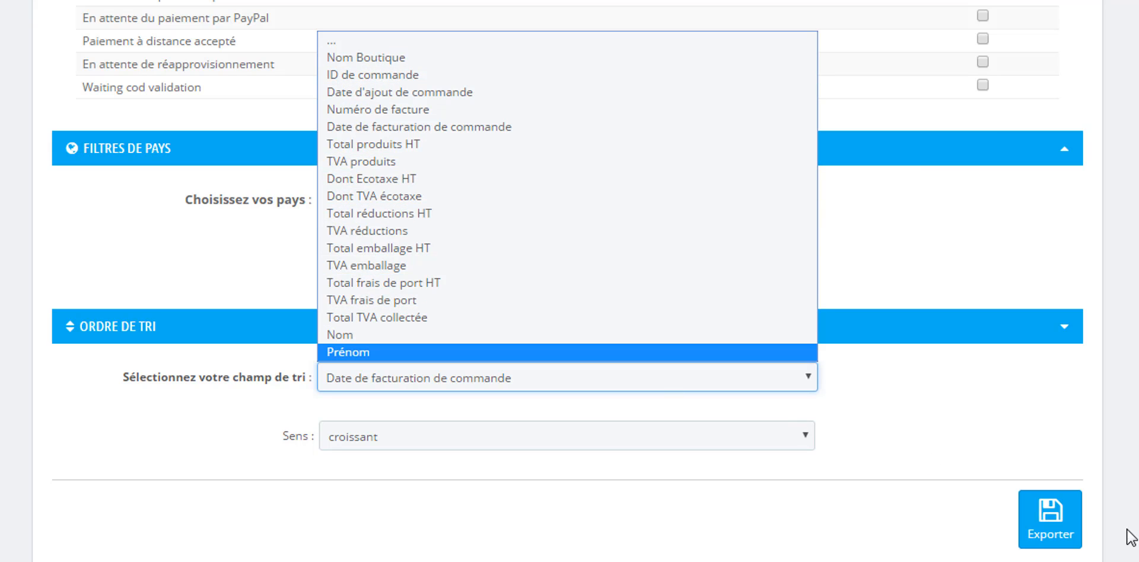
{"action": "left_click", "coordinate": [415, 126]}
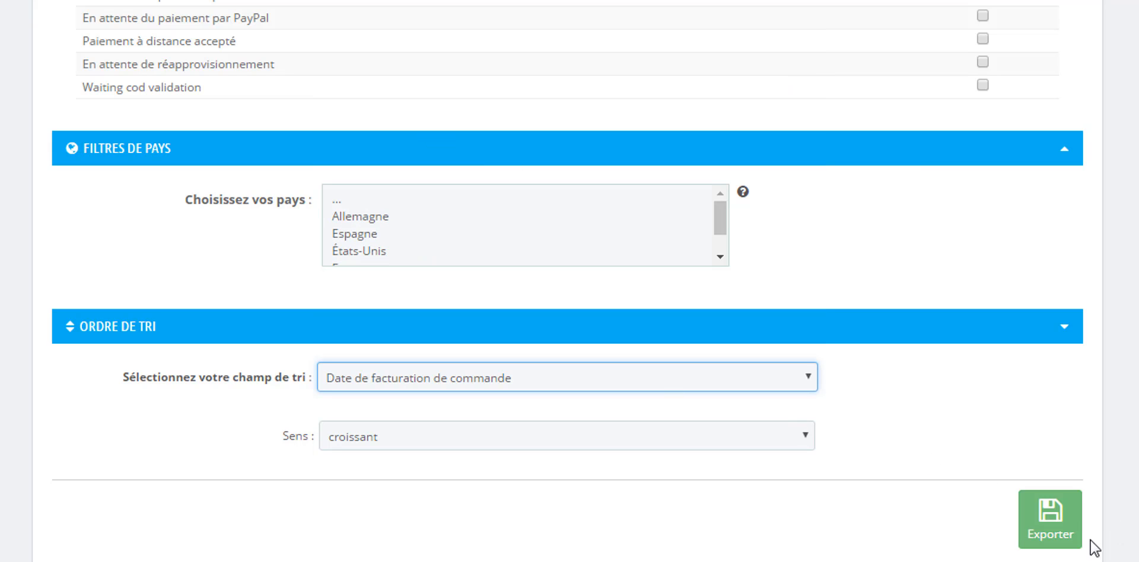
{"action": "left_click", "coordinate": [1054, 525]}
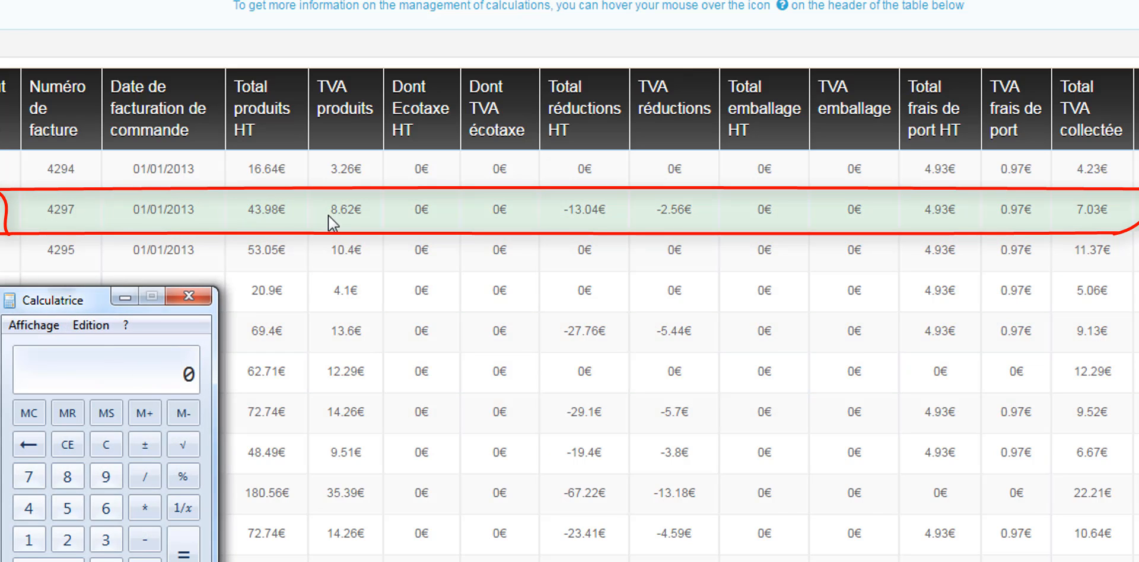
Step: Calculate 8,62 - 2,56 + 0,97 in the calculator to check the collected VAT of the report's second row
{"action": "type", "text": "8,62"}
{"action": "type", "text": "-2,56"}
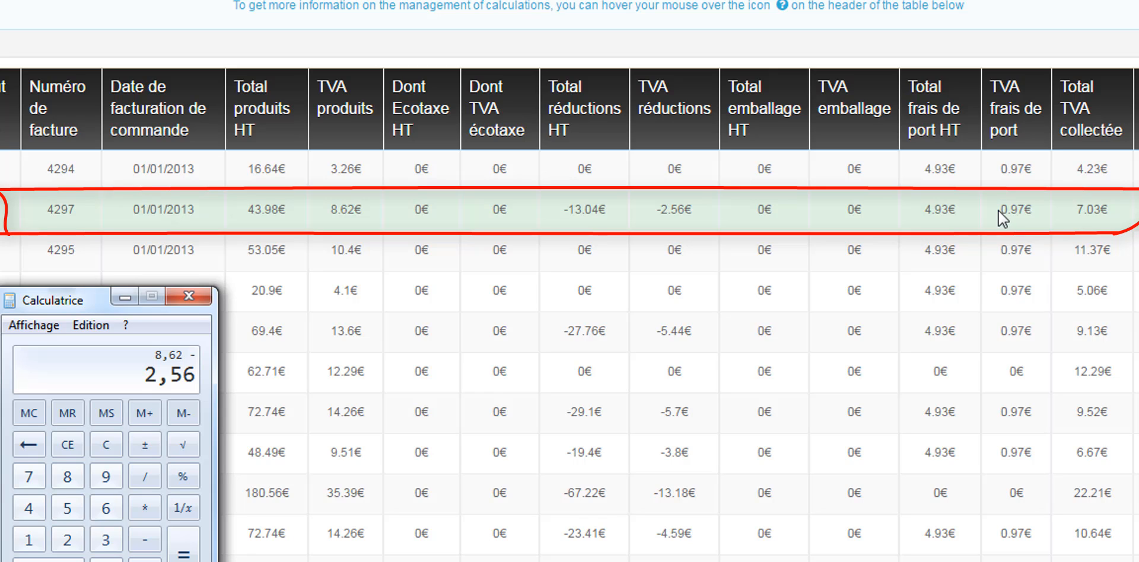
{"action": "key", "text": "plus"}
{"action": "type", "text": "0,97"}
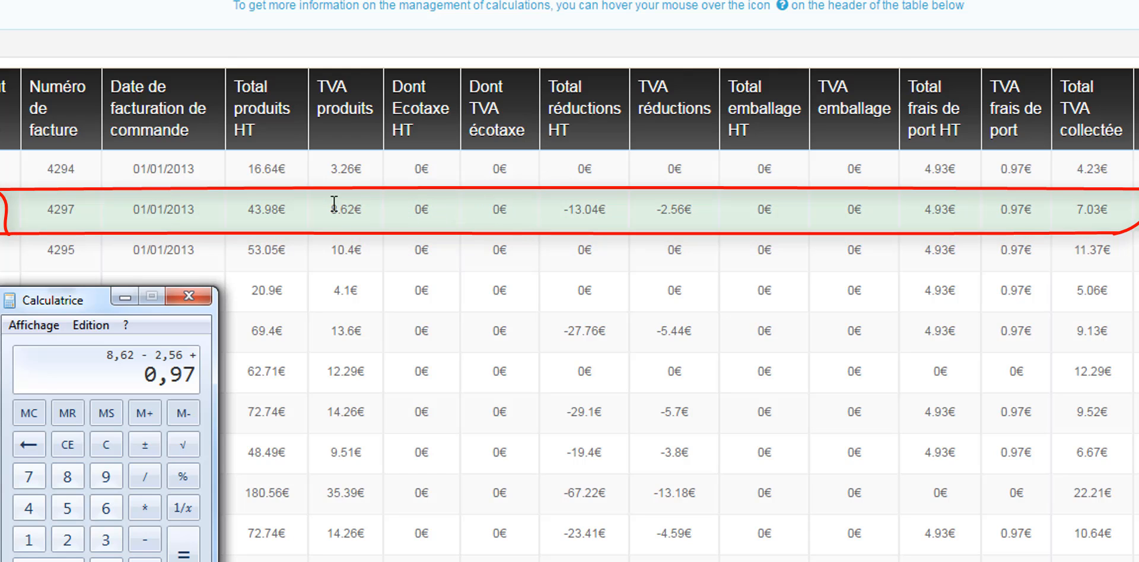
{"action": "key", "text": "Return"}
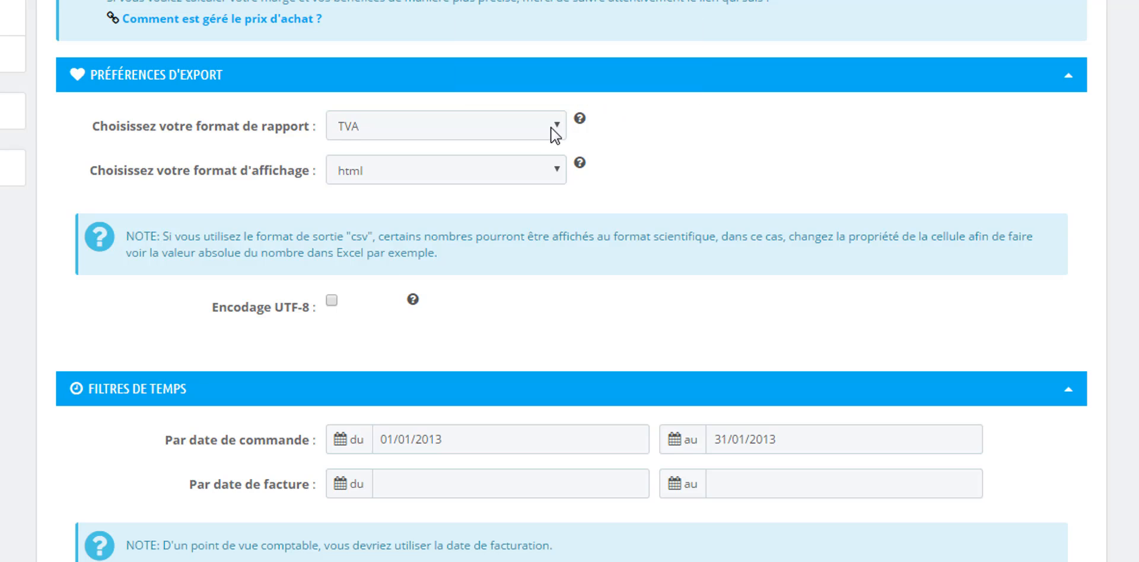
Step: Change the report format to Bénéfices
{"action": "left_click", "coordinate": [611, 260]}
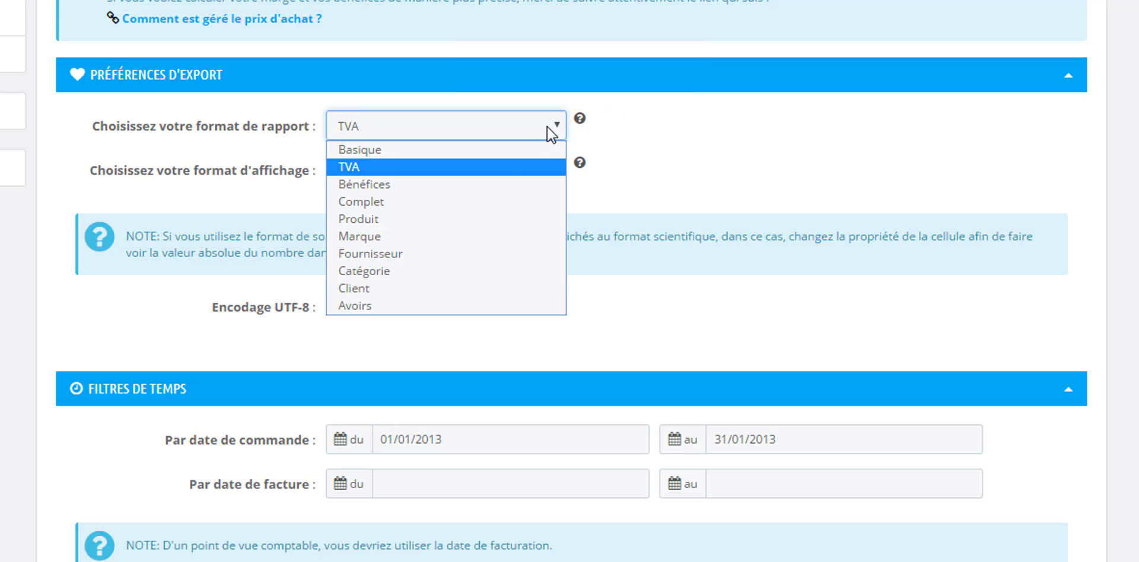
{"action": "left_click", "coordinate": [416, 184]}
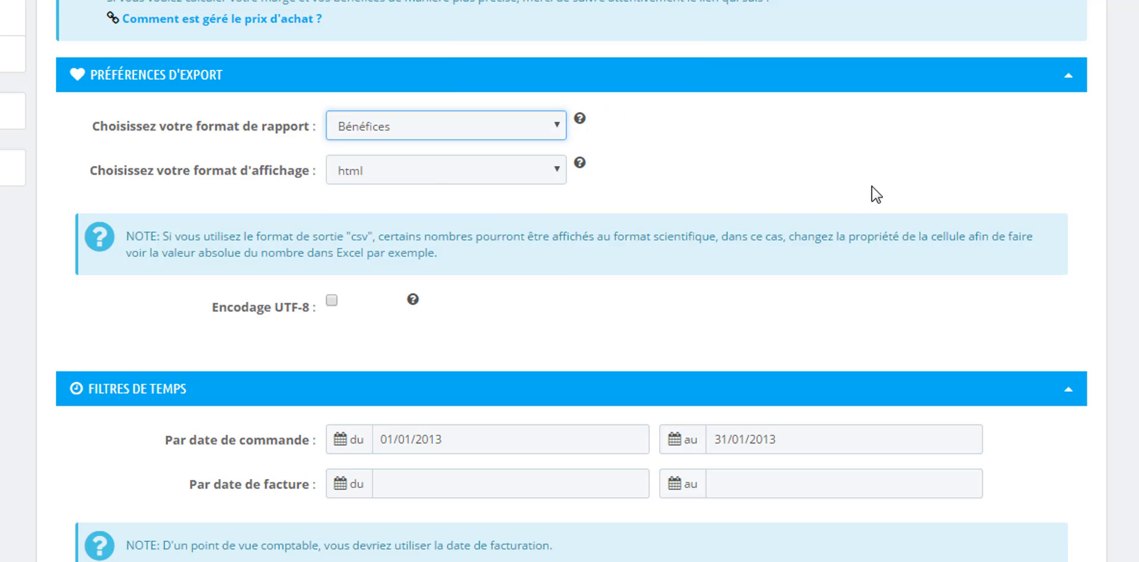
{"action": "left_click", "coordinate": [915, 186]}
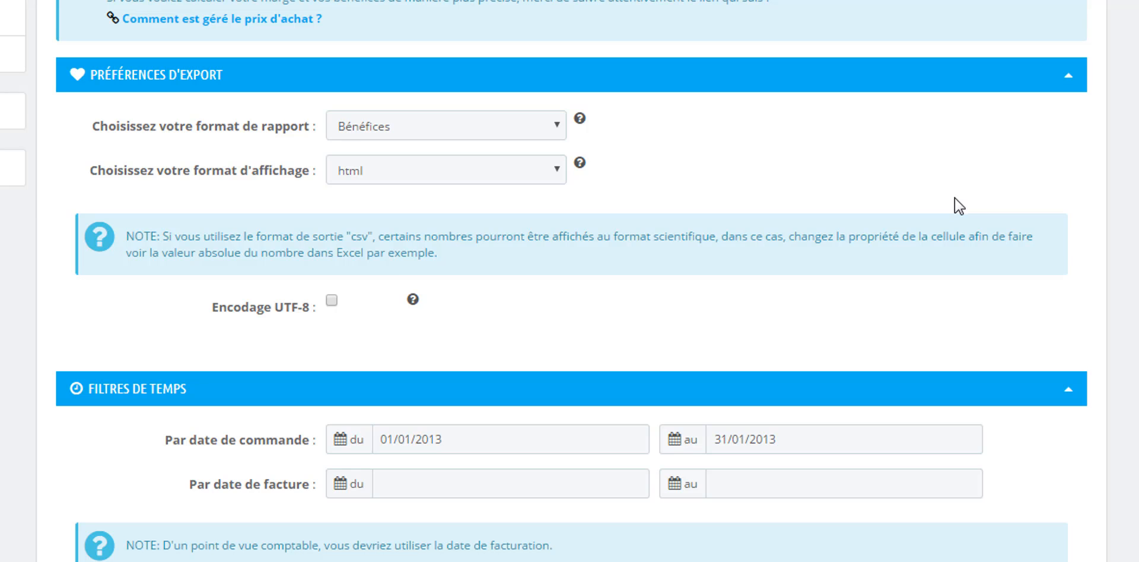
Step: Sort by Date de facturation de commande in croissant order and export the Bénéfices report
{"action": "scroll", "coordinate": [958, 204], "scroll_direction": "down", "scroll_amount": 3}
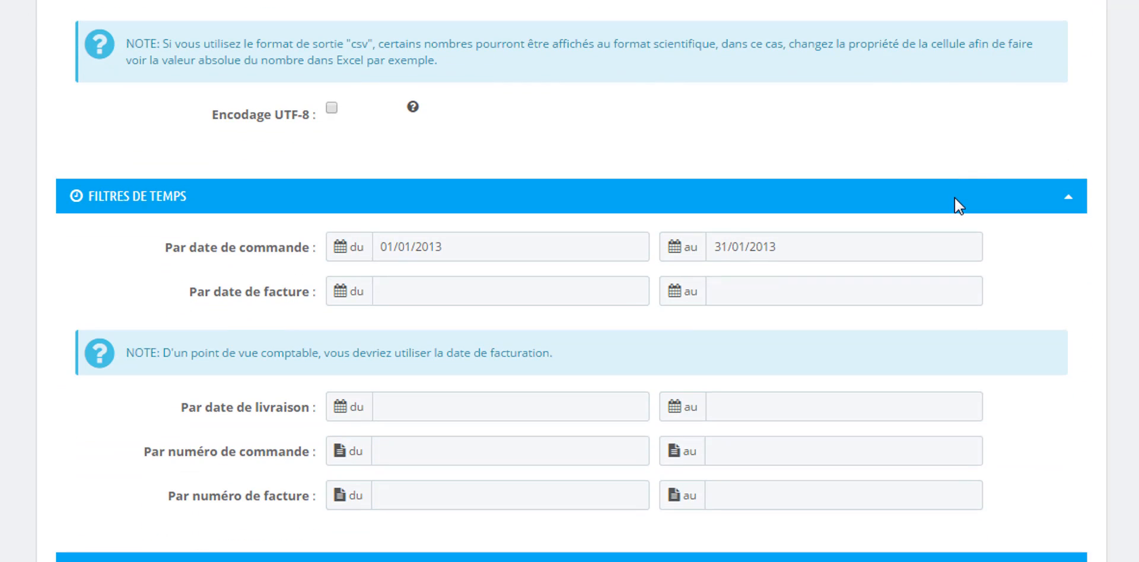
{"action": "scroll", "coordinate": [953, 197], "scroll_direction": "down", "scroll_amount": 10}
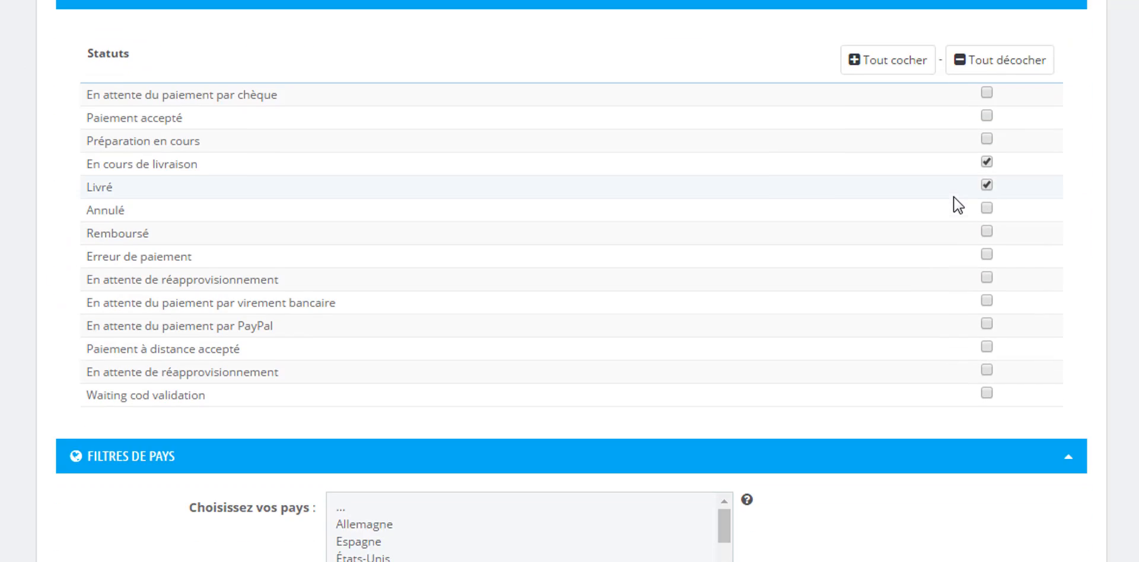
{"action": "scroll", "coordinate": [957, 204], "scroll_direction": "down", "scroll_amount": 6}
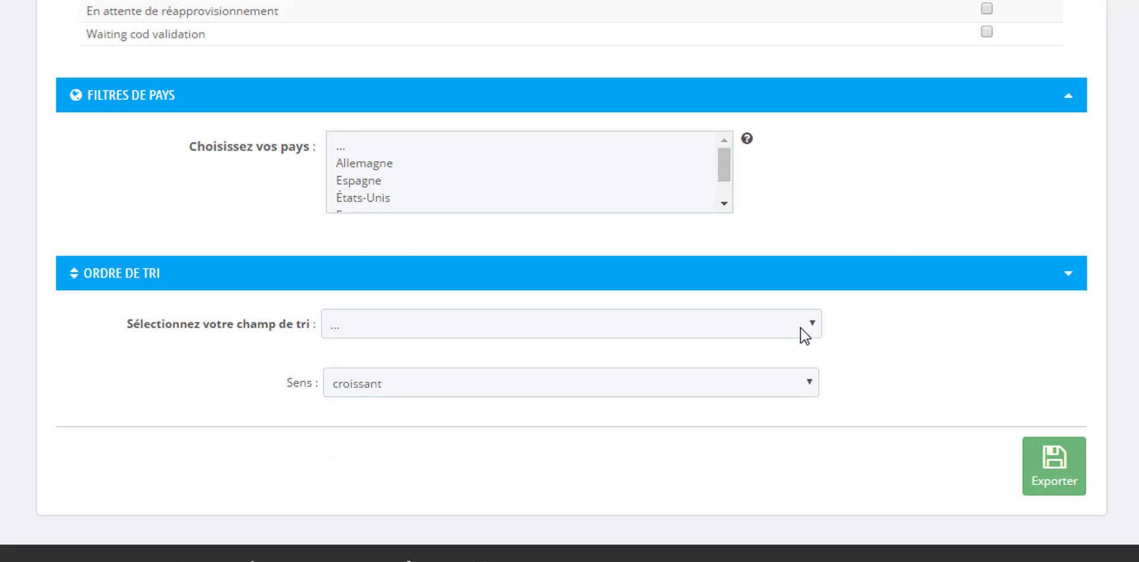
{"action": "left_click", "coordinate": [804, 336]}
{"action": "left_click", "coordinate": [389, 57]}
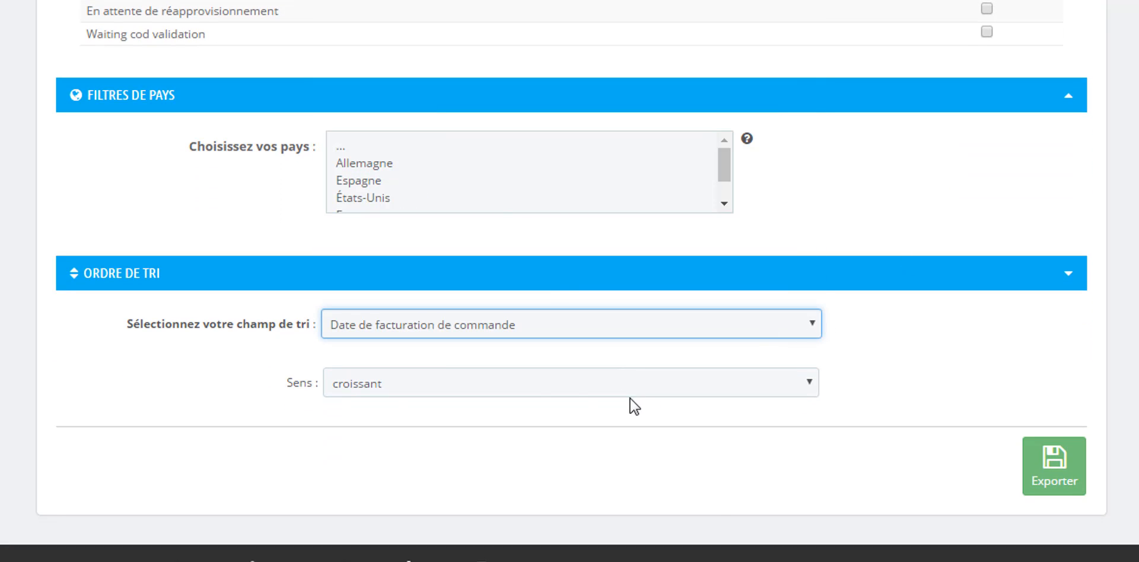
{"action": "left_click", "coordinate": [381, 382]}
{"action": "left_click", "coordinate": [367, 407]}
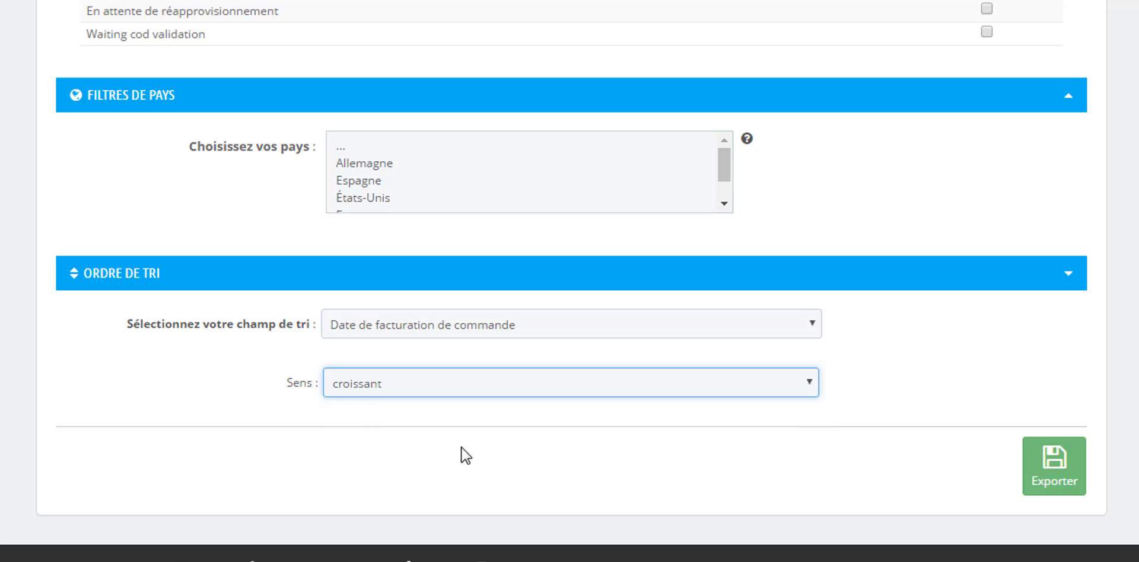
{"action": "left_click", "coordinate": [1044, 475]}
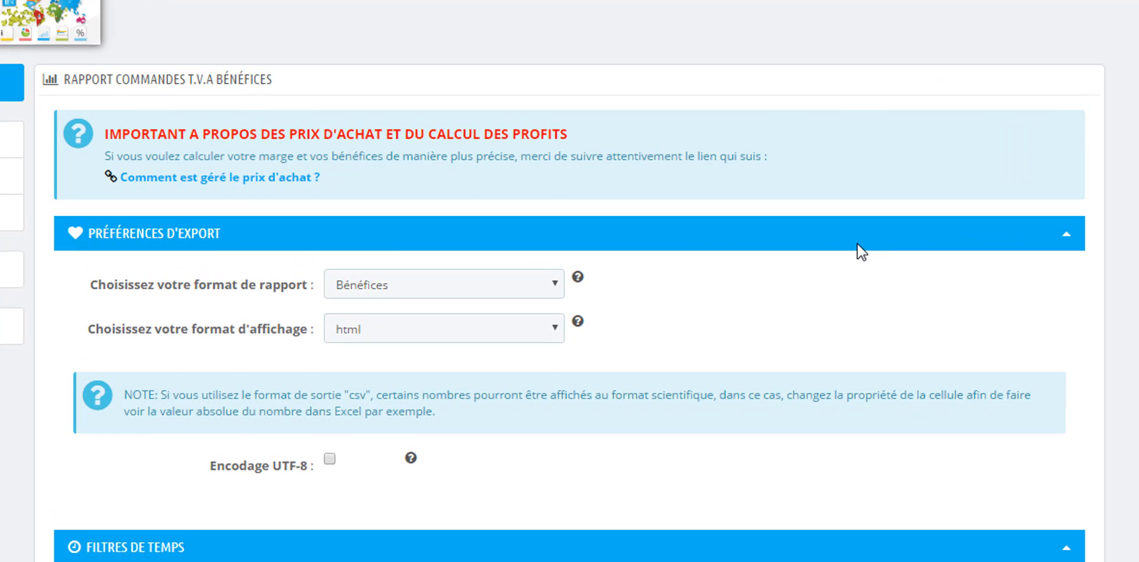
Step: Change the report format to Avoirs and filter by credit note date from 01/01/2013 to 31/01/2013
{"action": "left_click", "coordinate": [557, 286]}
{"action": "left_click", "coordinate": [381, 464]}
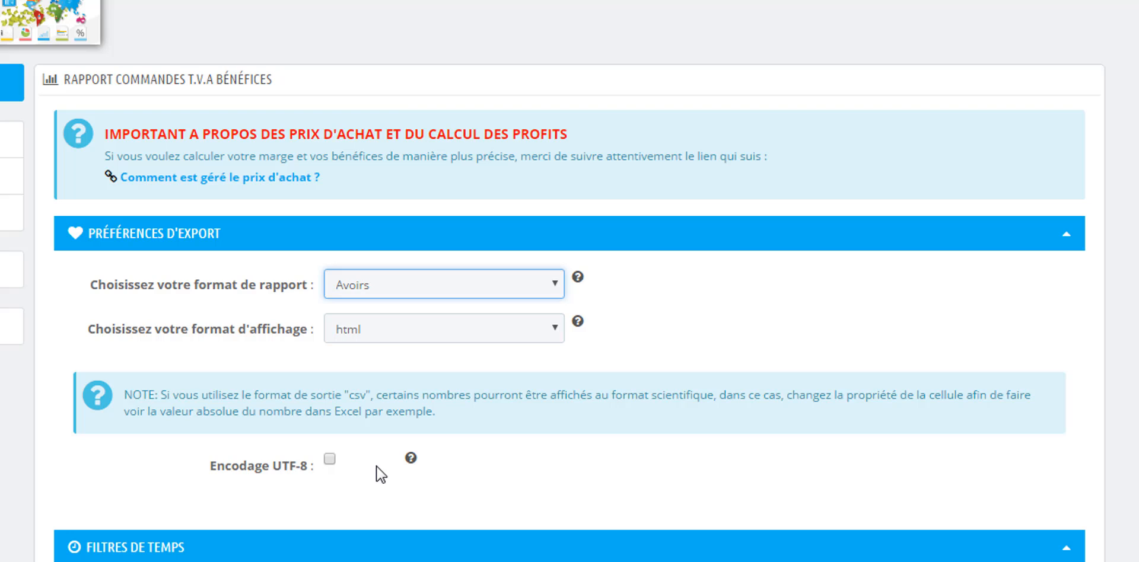
{"action": "scroll", "coordinate": [1023, 364], "scroll_direction": "down", "scroll_amount": 5}
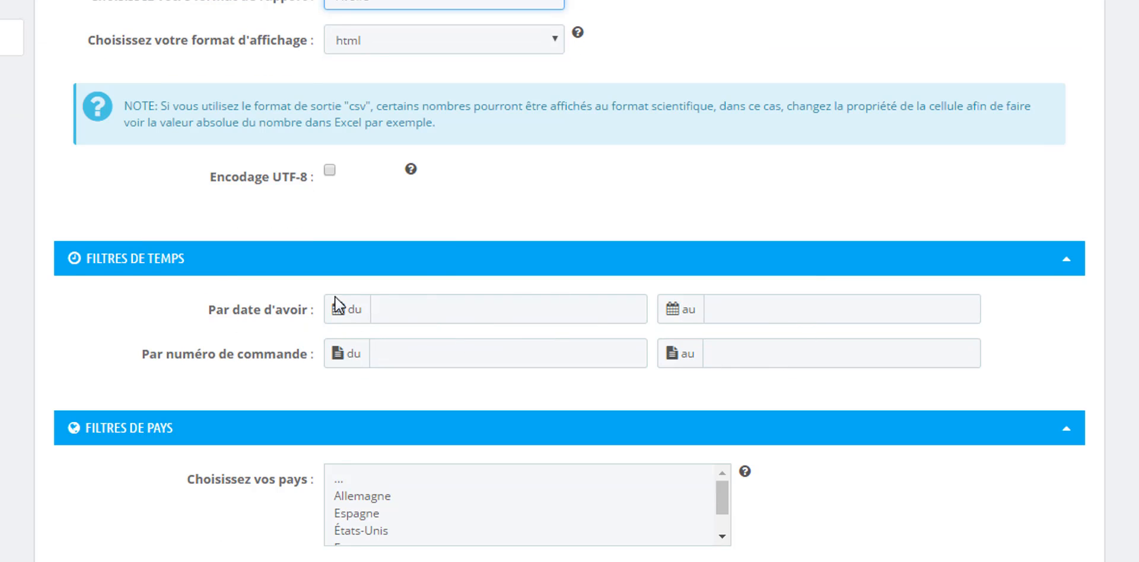
{"action": "left_click", "coordinate": [465, 308]}
{"action": "type", "text": "01/01"}
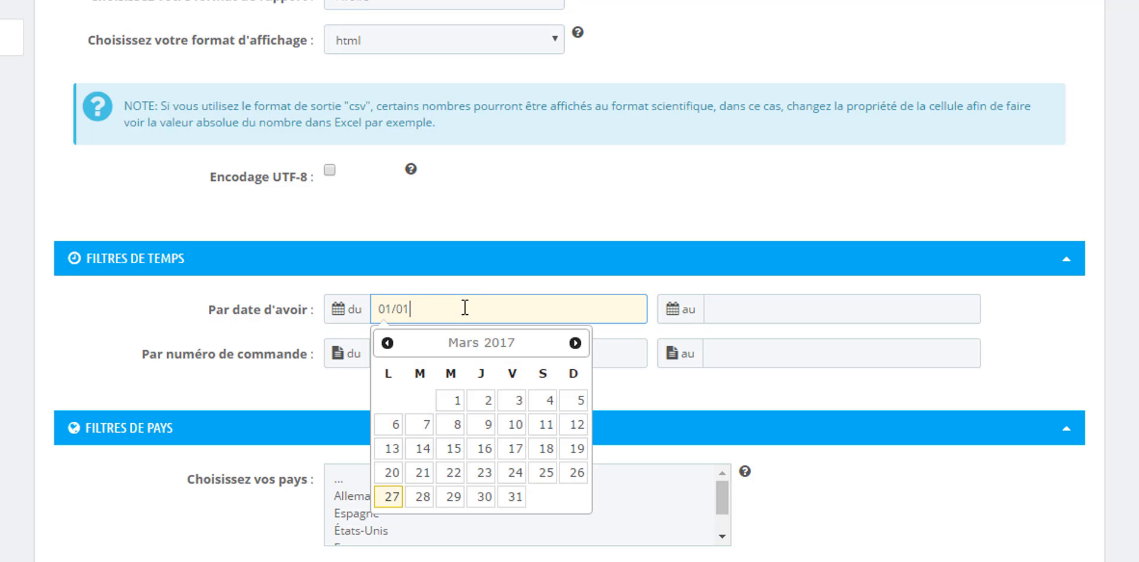
{"action": "type", "text": "/2013"}
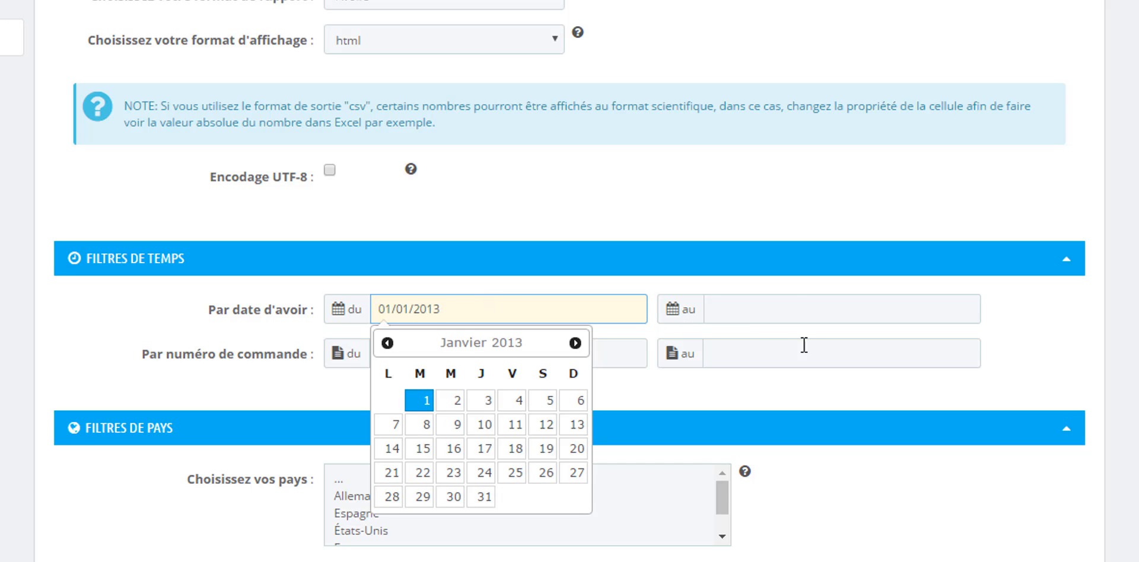
{"action": "left_click", "coordinate": [787, 303]}
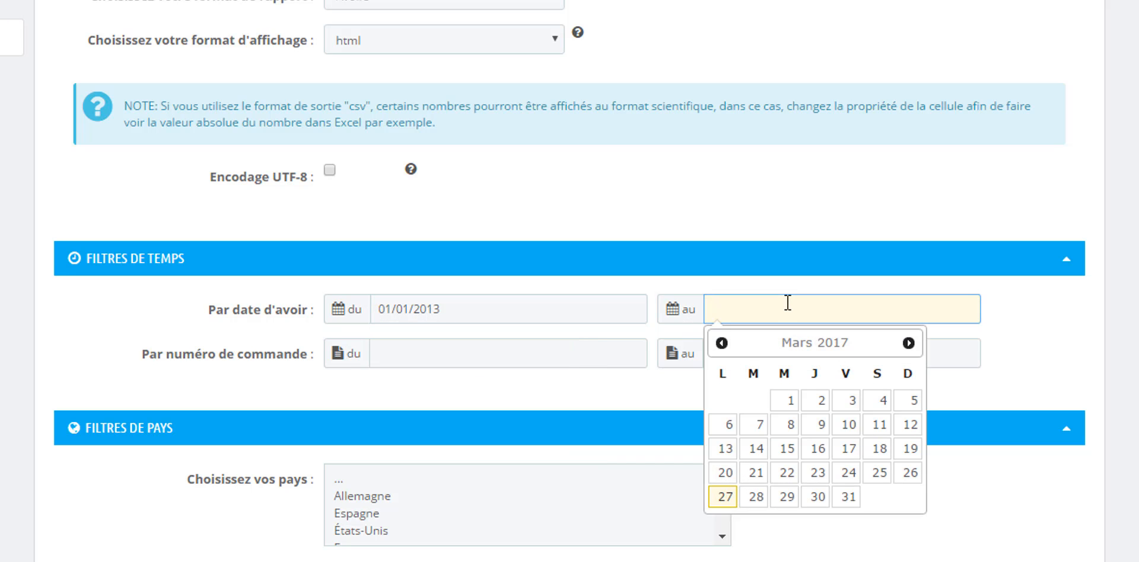
{"action": "type", "text": "31/01/2013"}
{"action": "left_click", "coordinate": [1033, 313]}
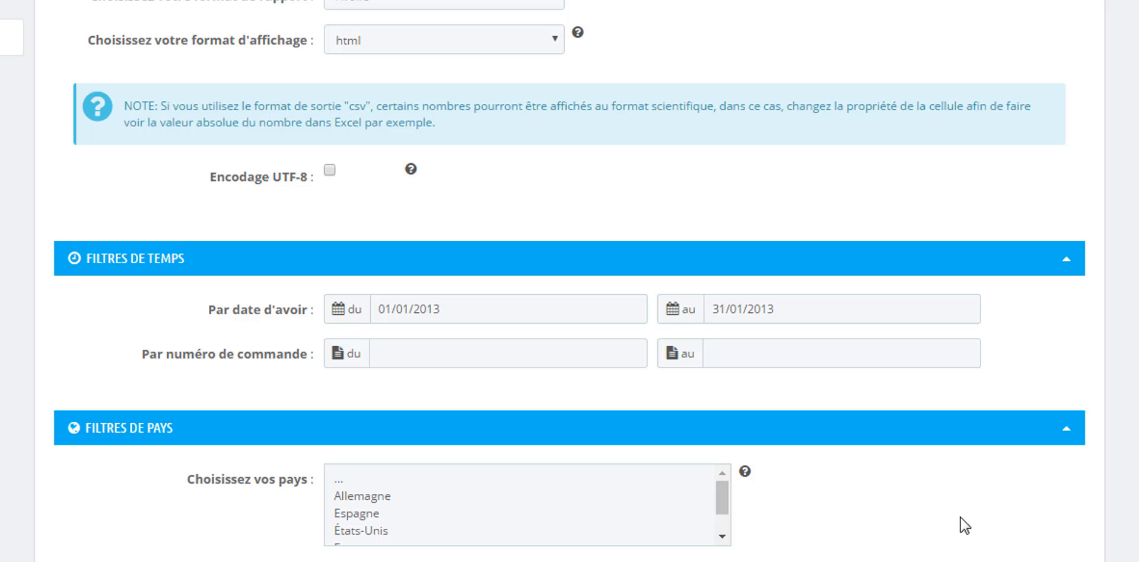
Step: Sort by Date de facturation de commande and export the Avoirs report
{"action": "scroll", "coordinate": [956, 521], "scroll_direction": "down", "scroll_amount": 3}
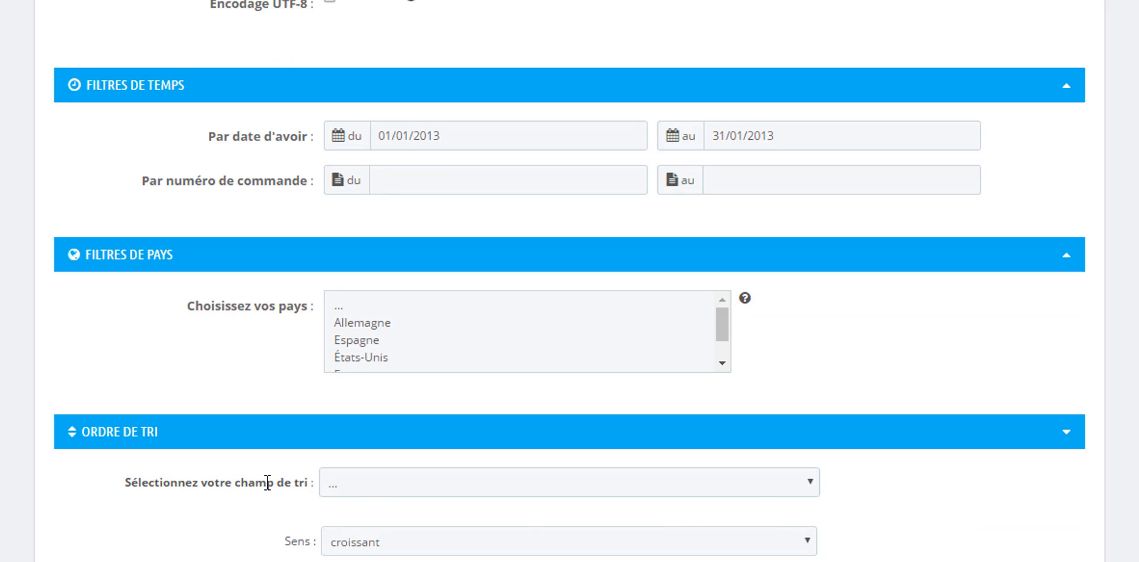
{"action": "left_click", "coordinate": [659, 489]}
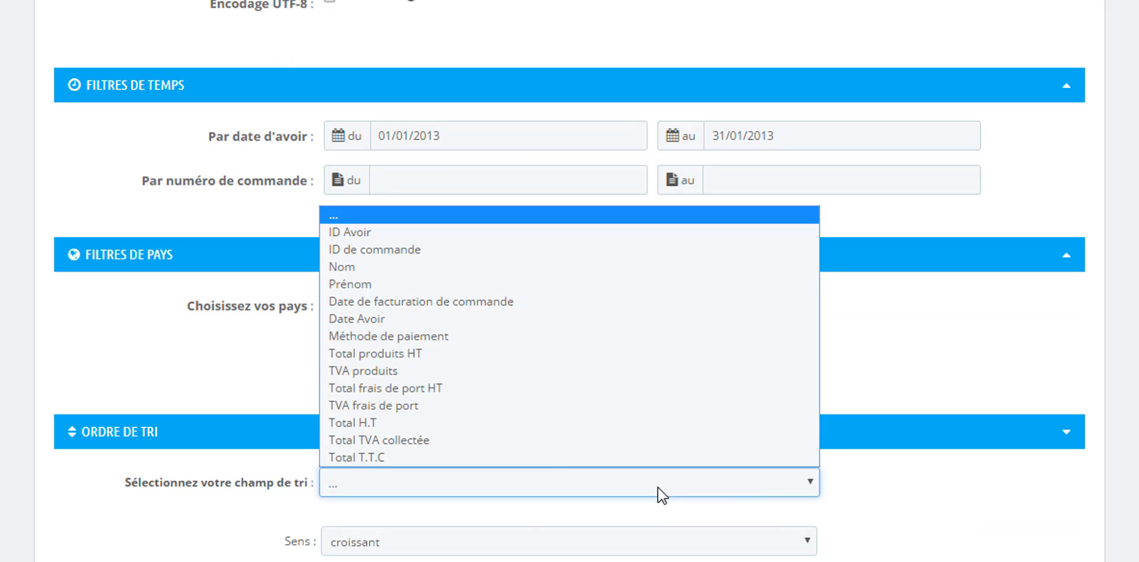
{"action": "left_click", "coordinate": [393, 301]}
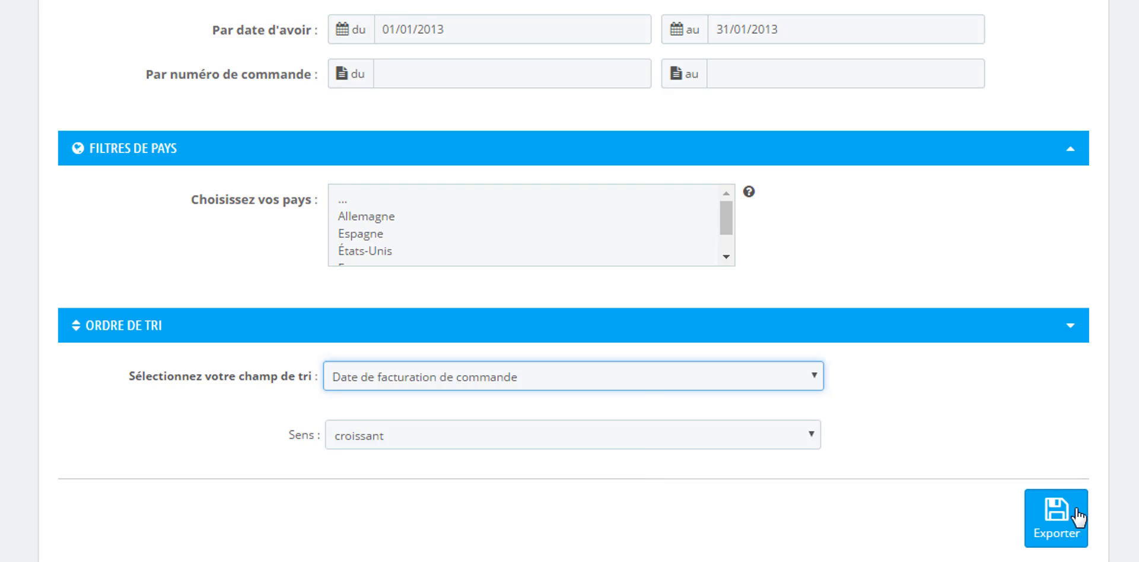
{"action": "left_click", "coordinate": [1064, 521]}
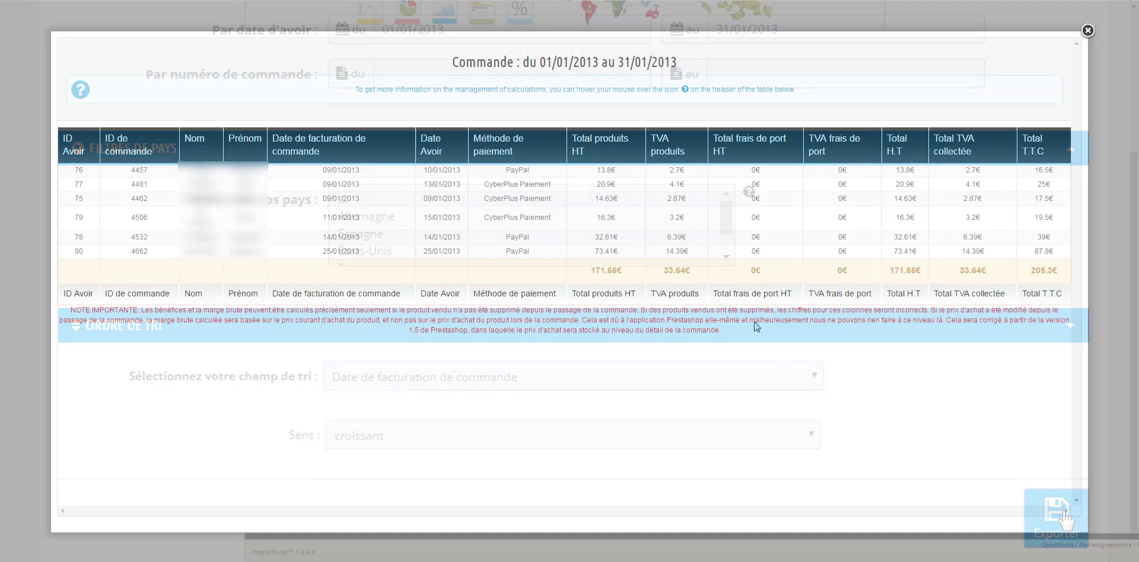